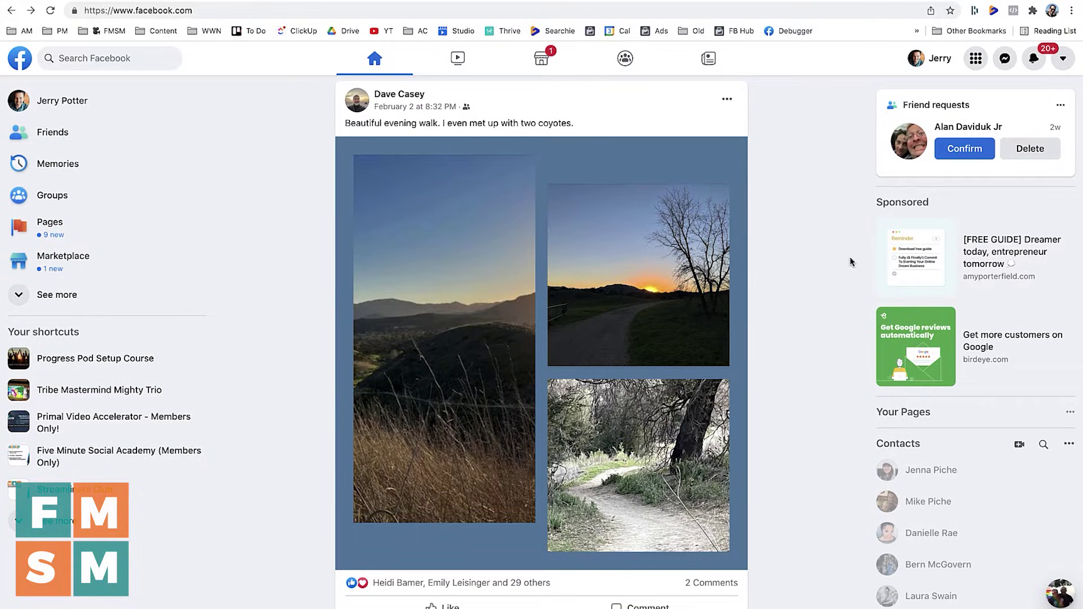
- Open the form for creating a new Facebook group
{"action": "left_click", "coordinate": [973, 68]}
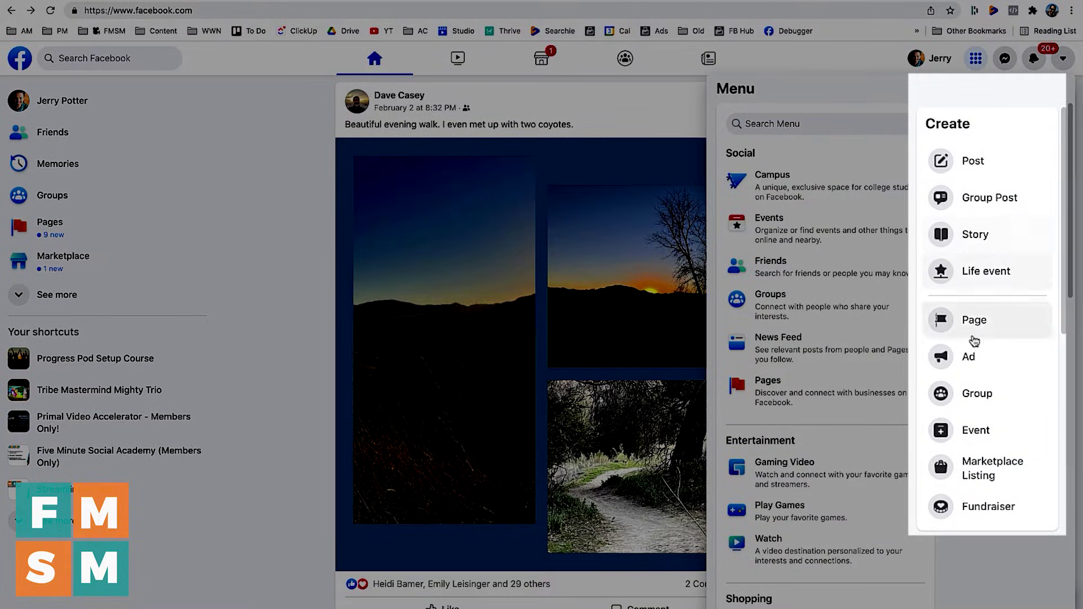
{"action": "left_click", "coordinate": [978, 395]}
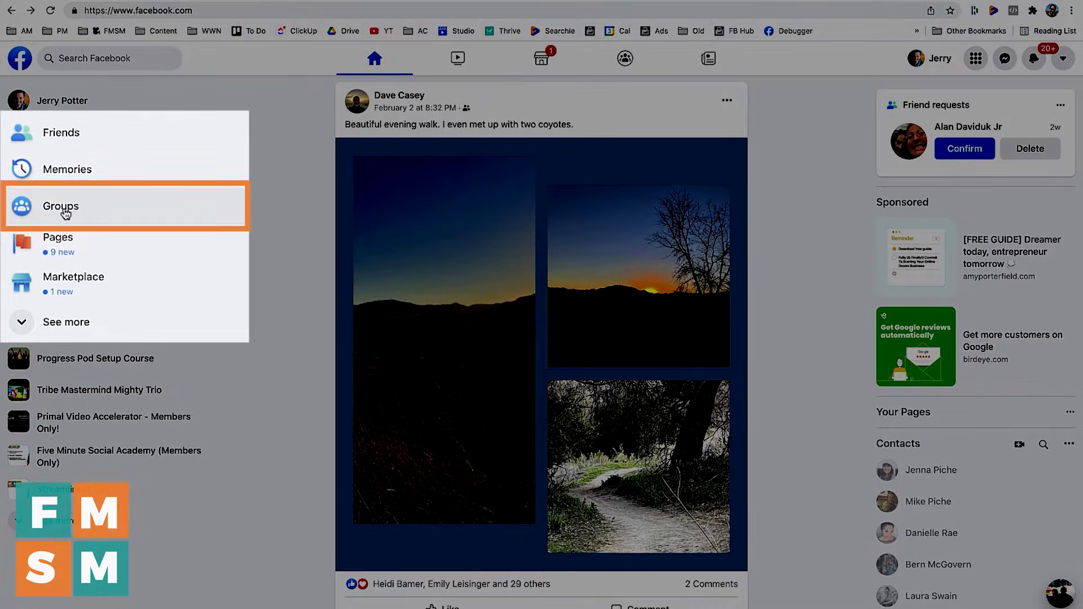
{"action": "left_click", "coordinate": [65, 212]}
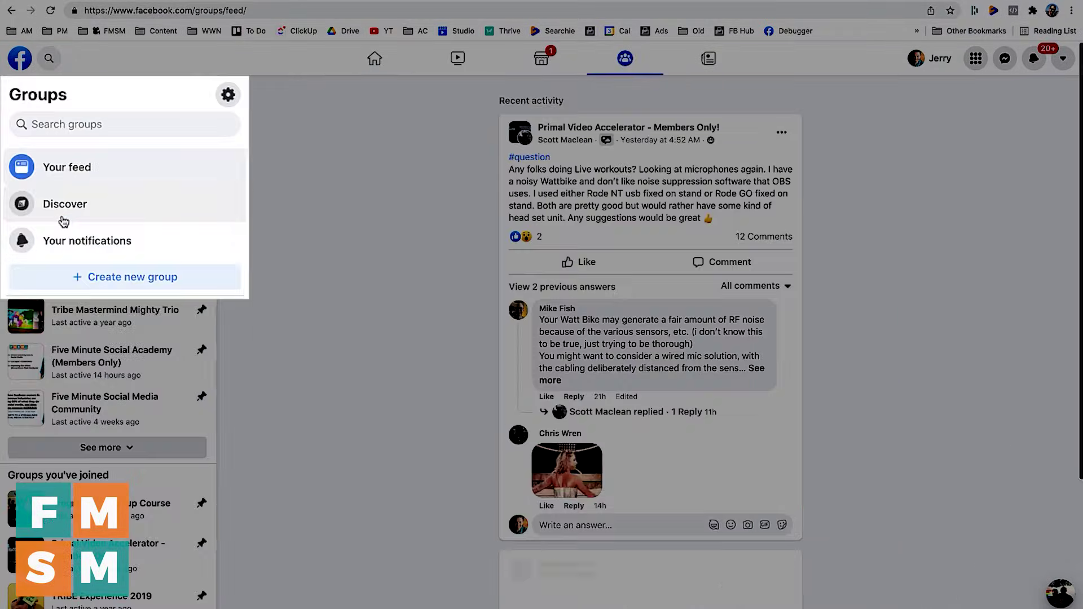
{"action": "left_click", "coordinate": [129, 285]}
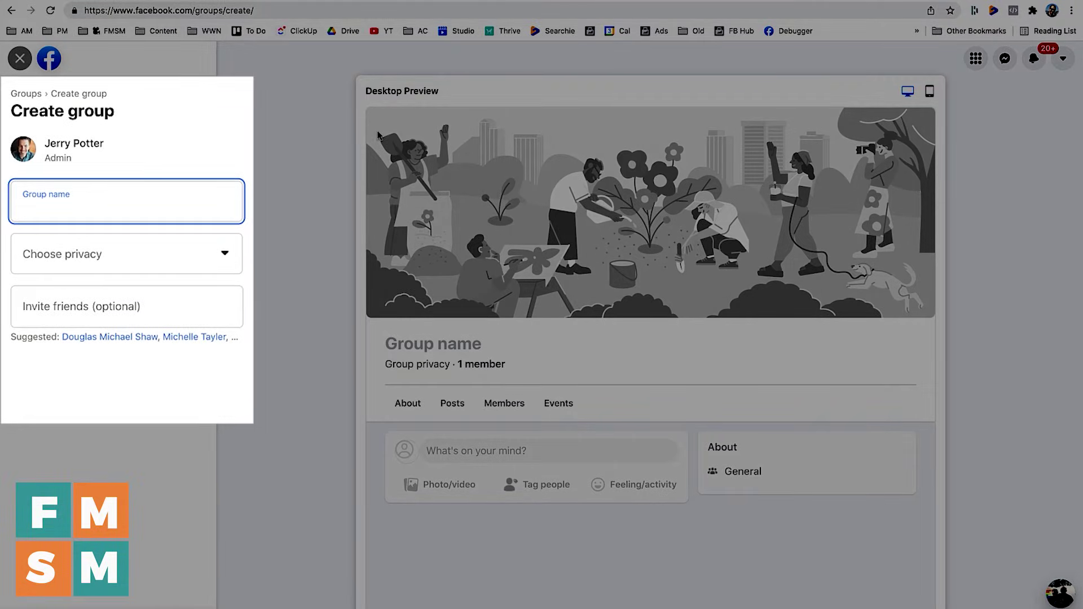
- Name the group "Social Media For Streamlined Entrepreneurs" and set its privacy to Private
{"action": "type", "text": "Social Media For Streamlined Entrepreneurs"}
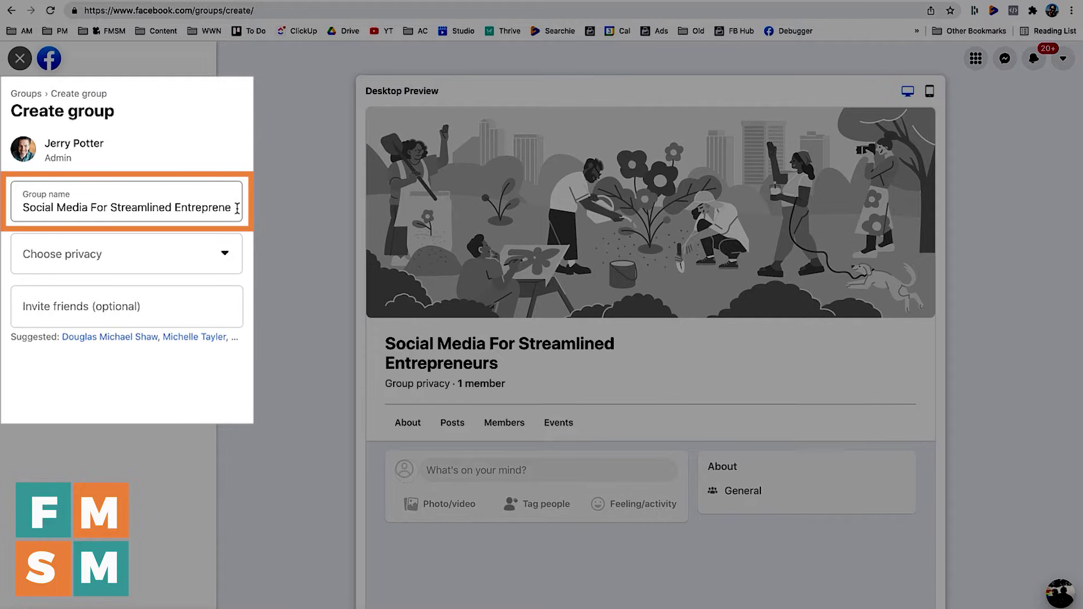
{"action": "left_click", "coordinate": [118, 258]}
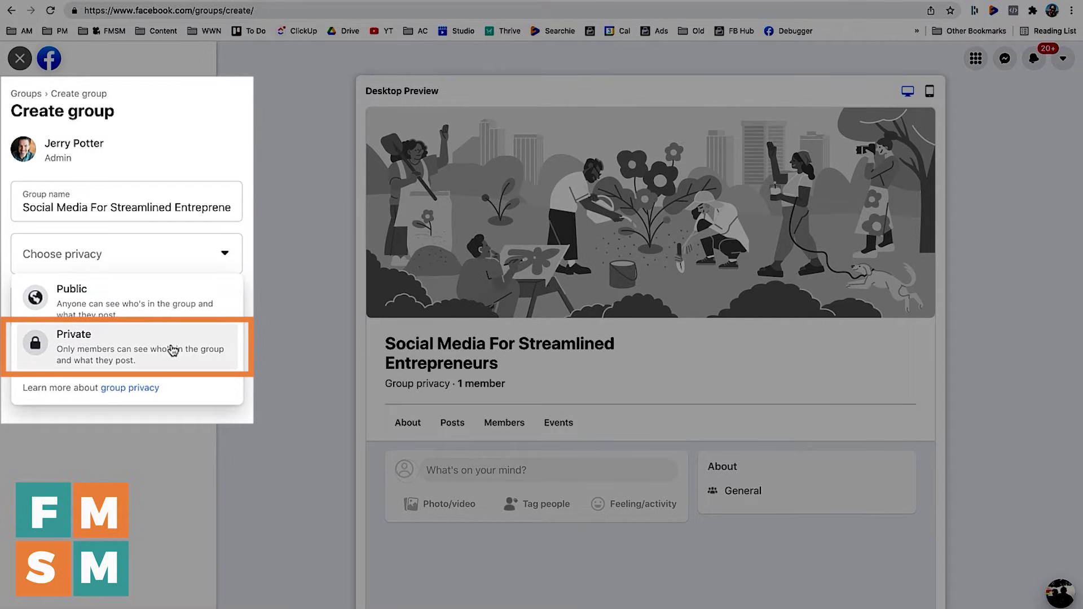
{"action": "left_click", "coordinate": [124, 338]}
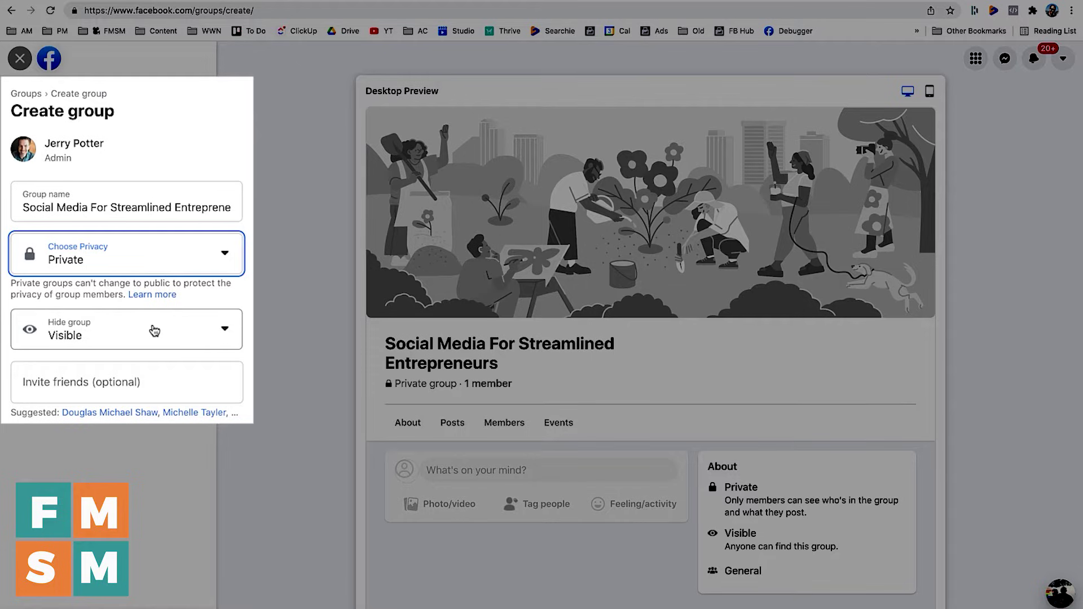
- Keep the group's visibility set to Visible and create the group without inviting friends
{"action": "left_click", "coordinate": [117, 336]}
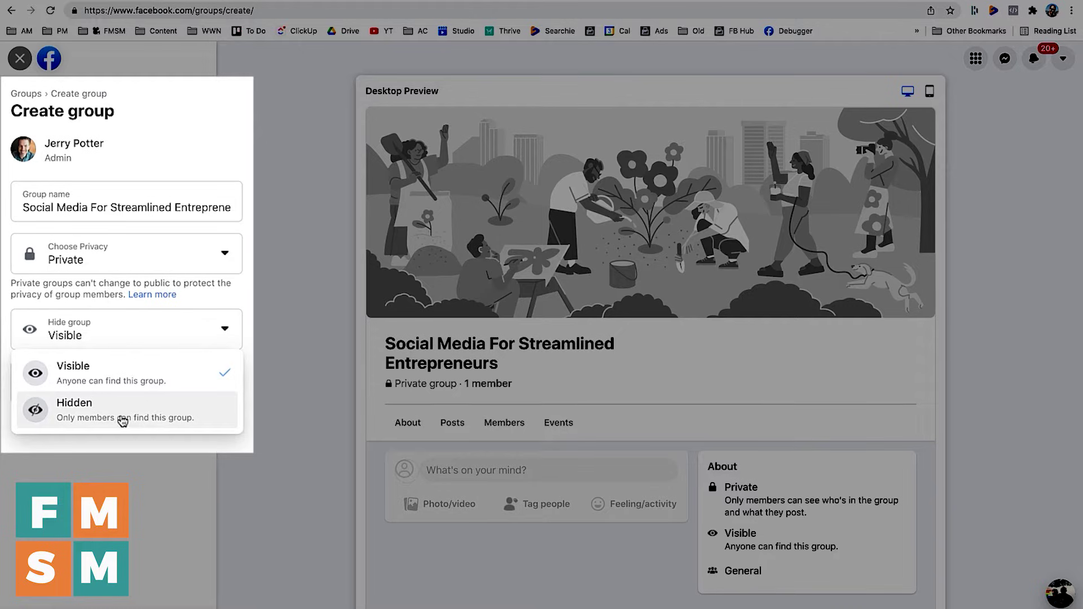
{"action": "left_click", "coordinate": [115, 378]}
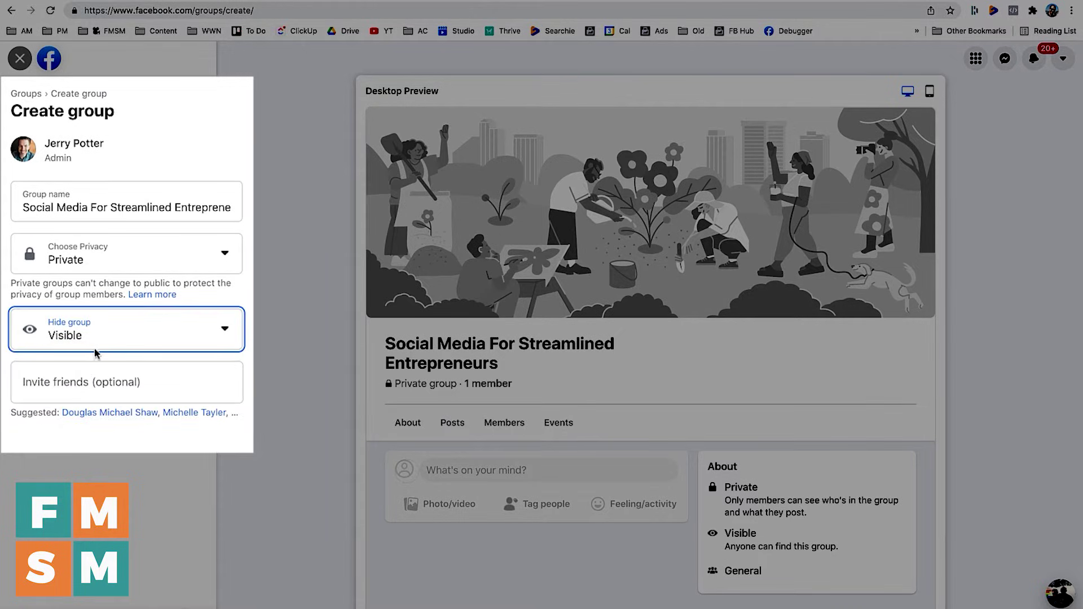
{"action": "left_click", "coordinate": [124, 264]}
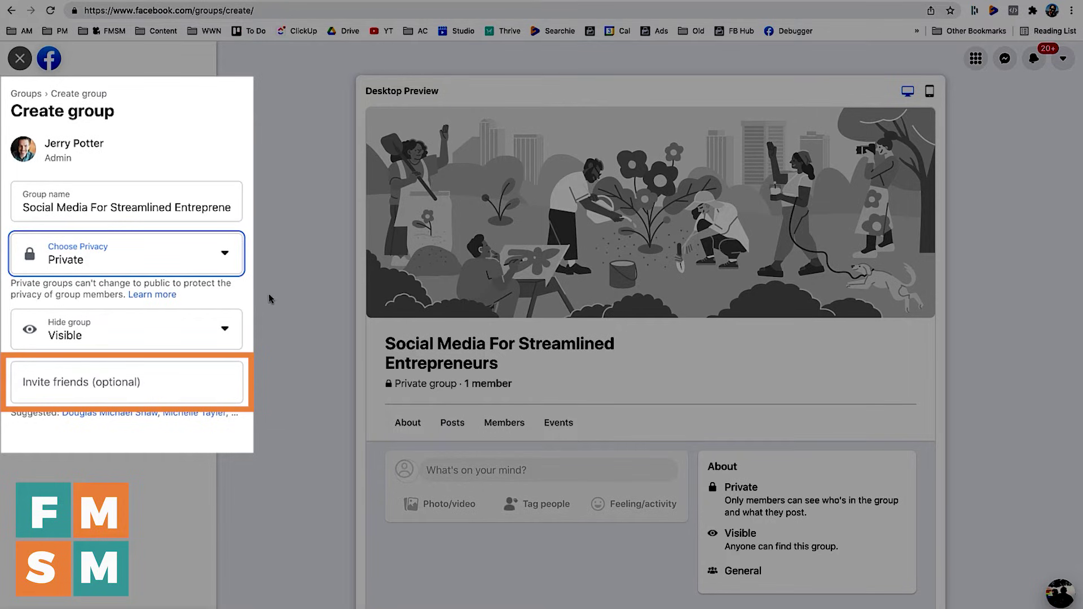
{"action": "scroll", "coordinate": [152, 592], "scroll_direction": "down", "scroll_amount": 2}
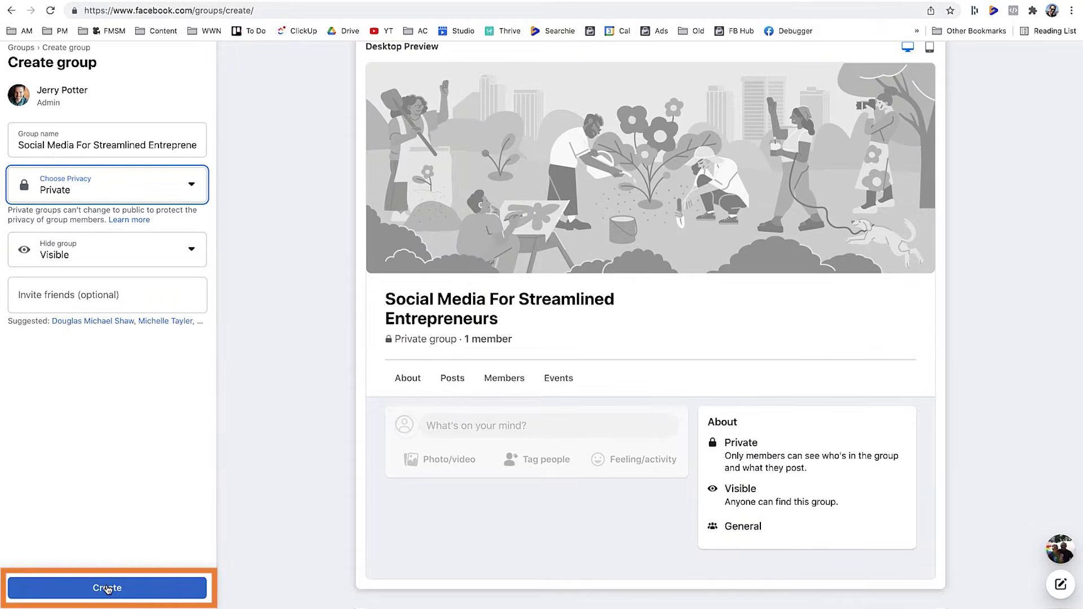
{"action": "left_click", "coordinate": [107, 589]}
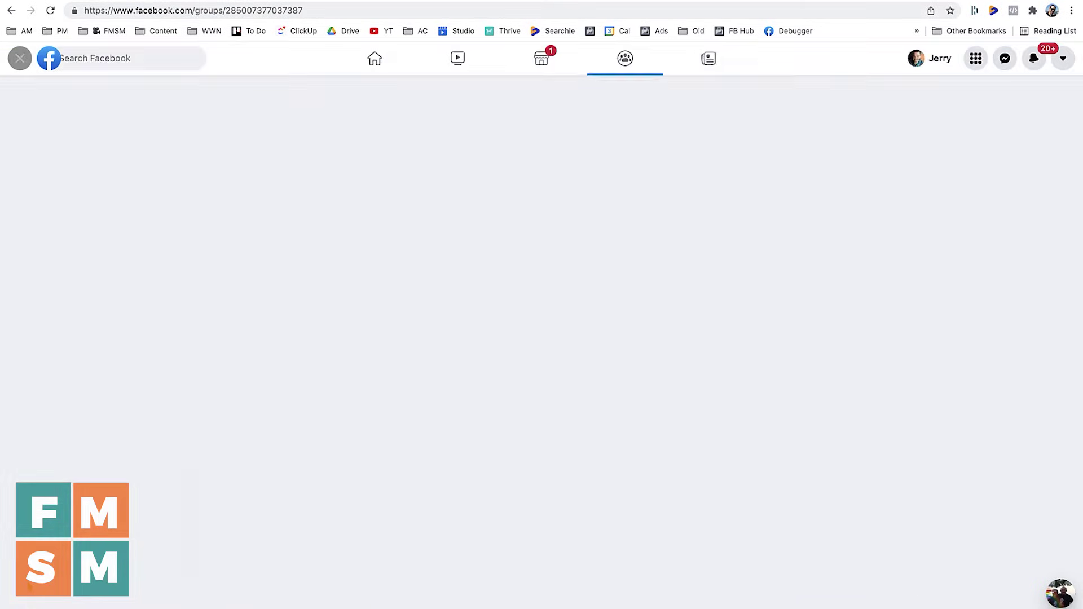
- Review the options for changing the cover photo and the group's setup checklist, including adding a description
{"action": "scroll", "coordinate": [380, 488], "scroll_direction": "up", "scroll_amount": 3}
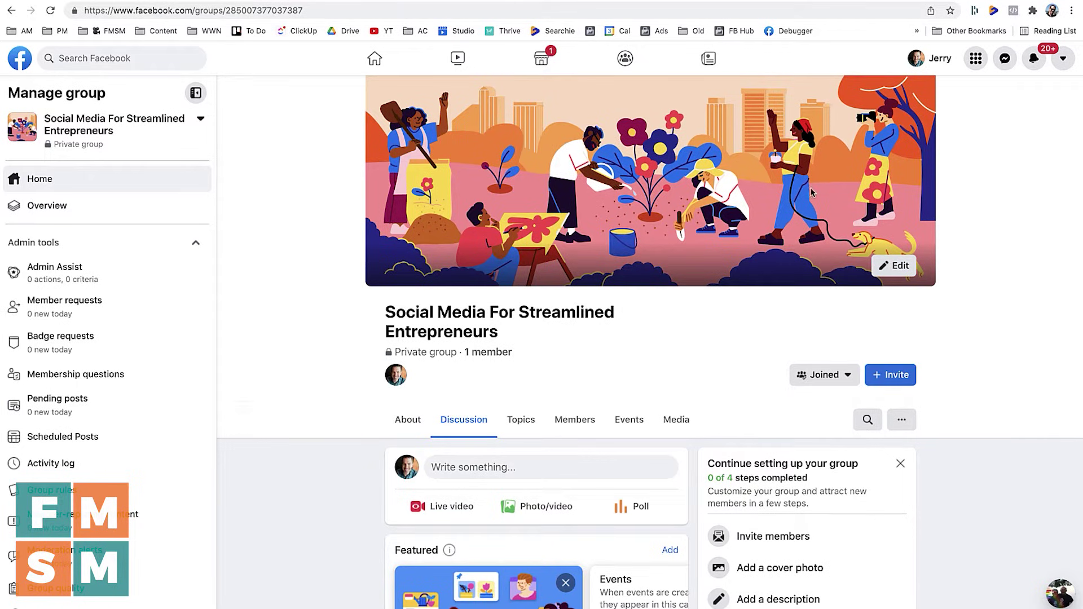
{"action": "left_click", "coordinate": [899, 270]}
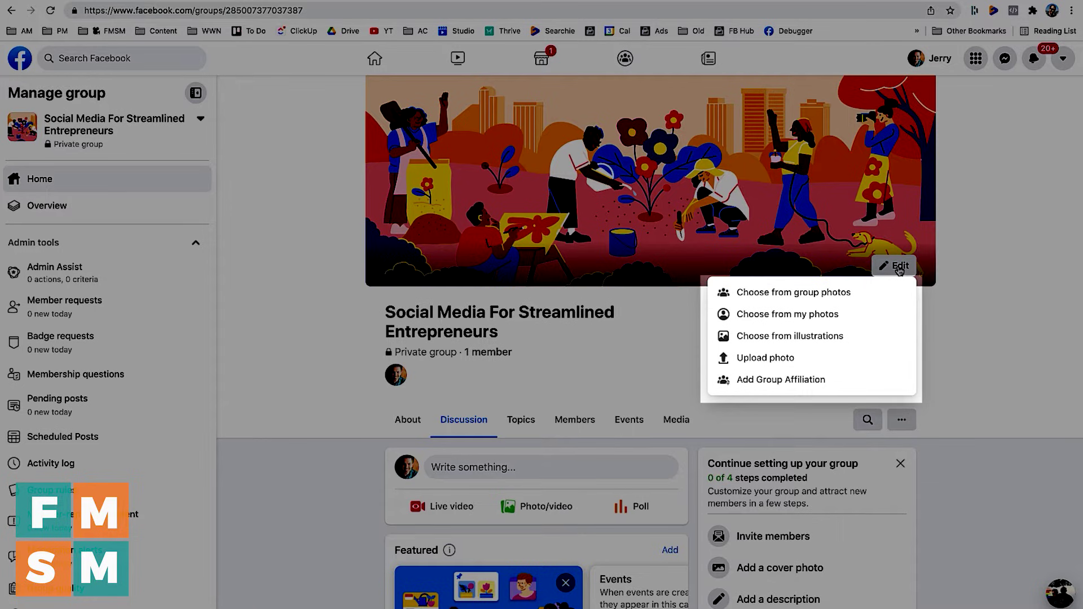
{"action": "left_click", "coordinate": [966, 289]}
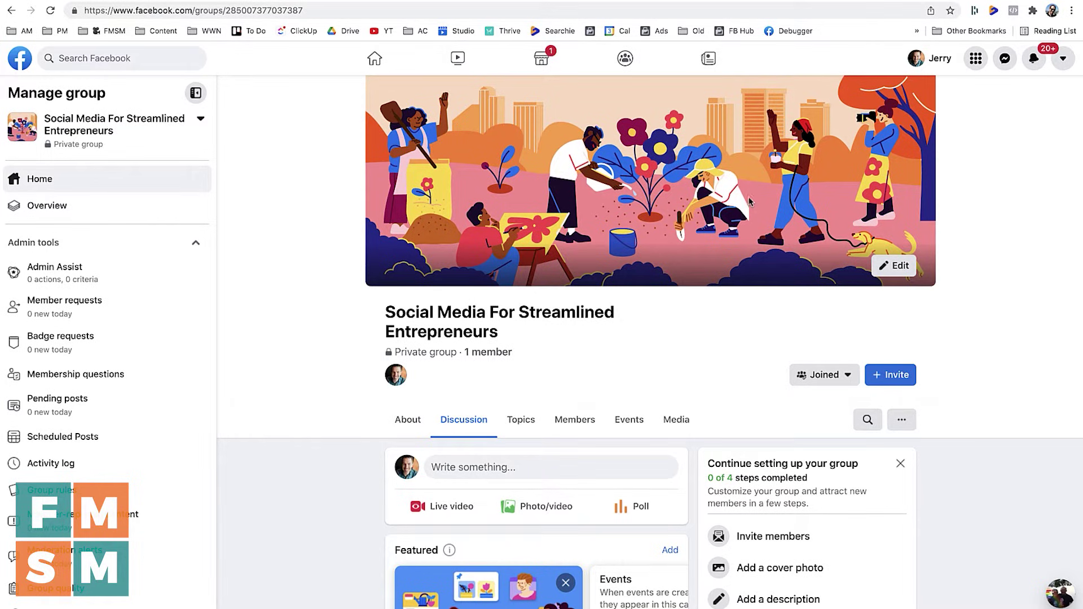
{"action": "scroll", "coordinate": [756, 254], "scroll_direction": "down", "scroll_amount": 4}
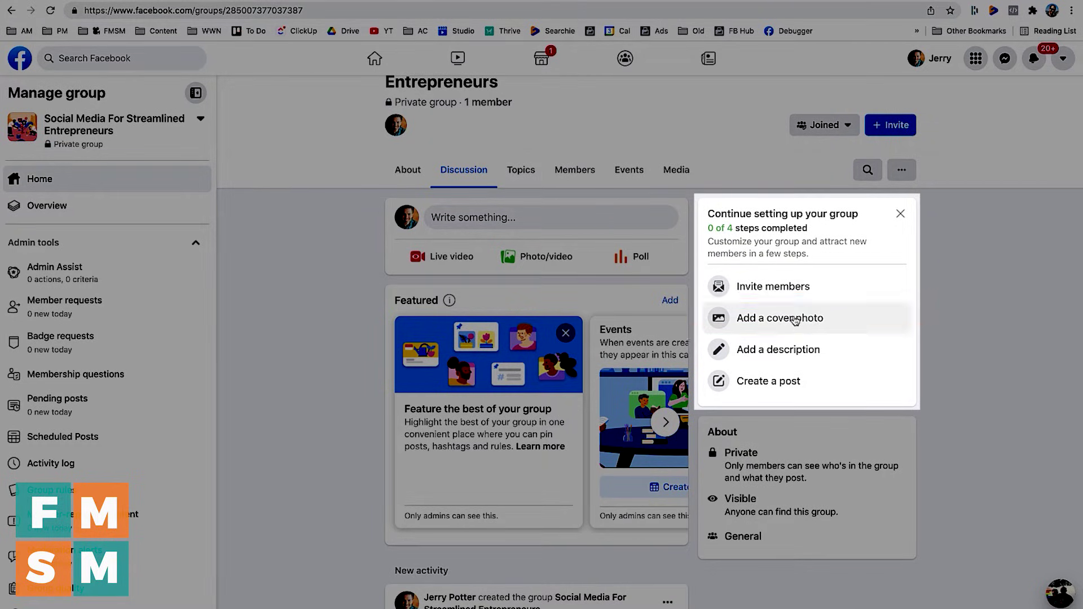
{"action": "left_click", "coordinate": [789, 353]}
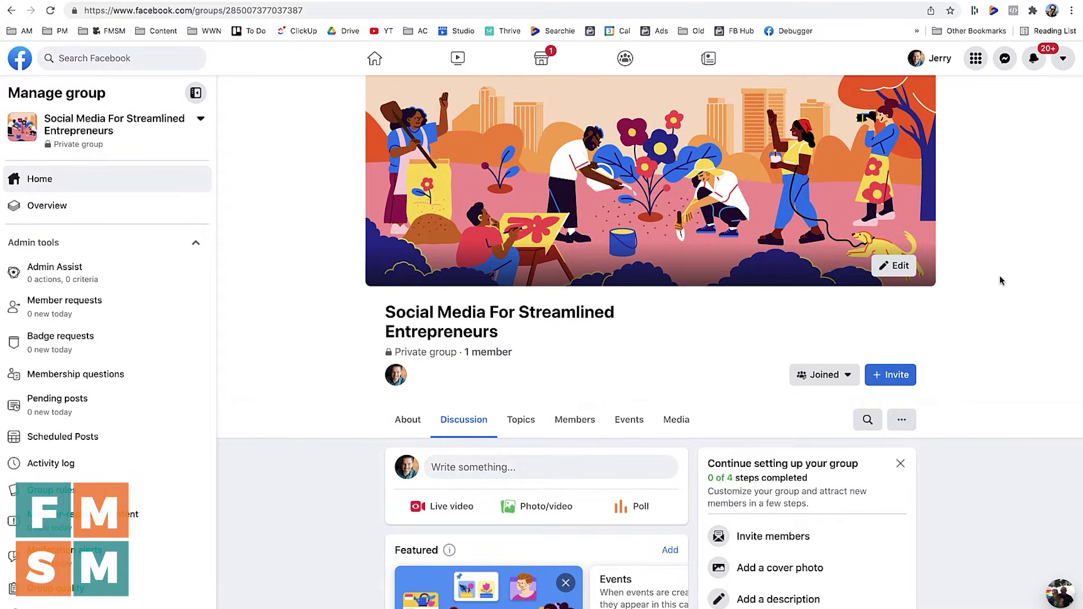
- Open the editor for adding a membership question for people who request to join the group
{"action": "scroll", "coordinate": [89, 305], "scroll_direction": "down", "scroll_amount": 2}
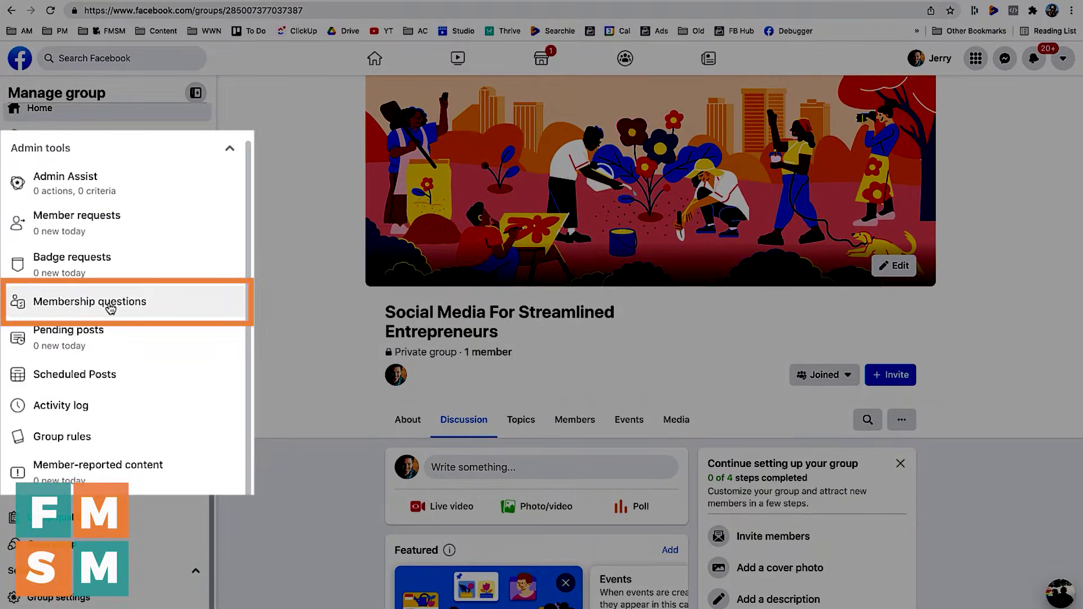
{"action": "left_click", "coordinate": [111, 308]}
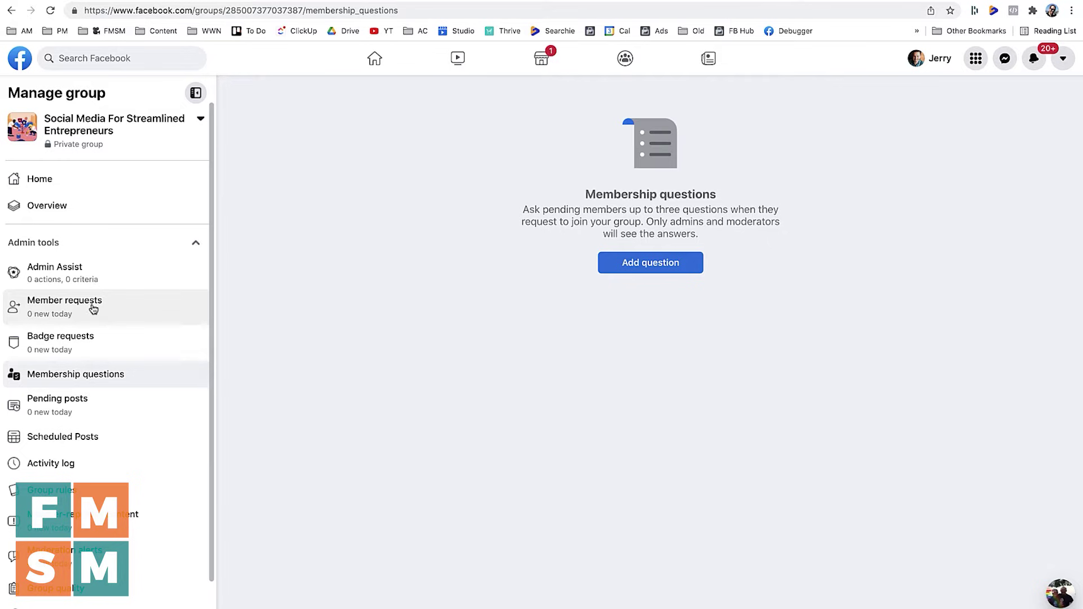
{"action": "left_click", "coordinate": [635, 266]}
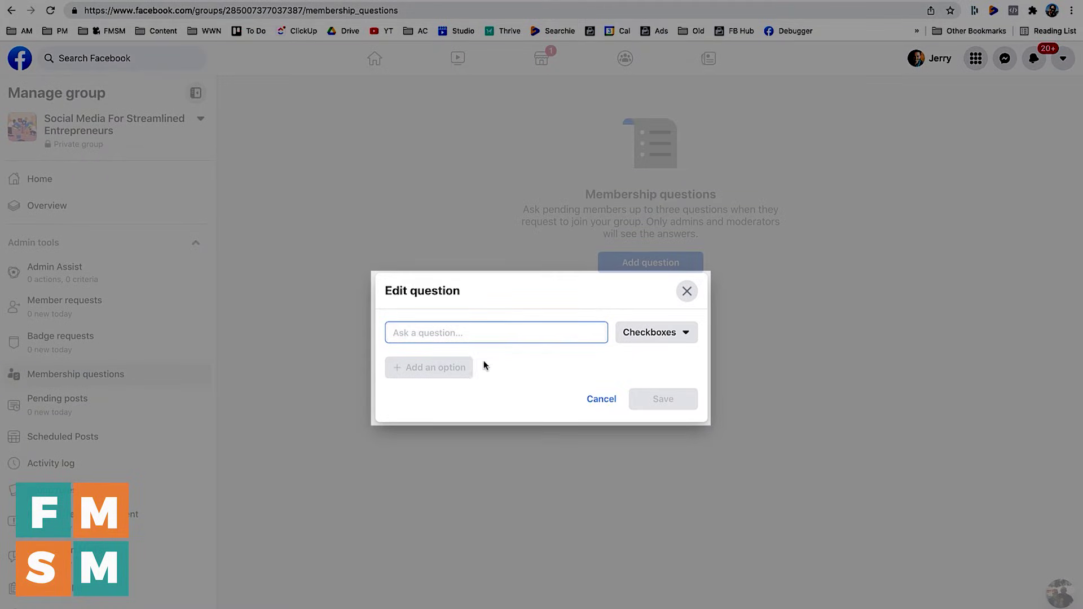
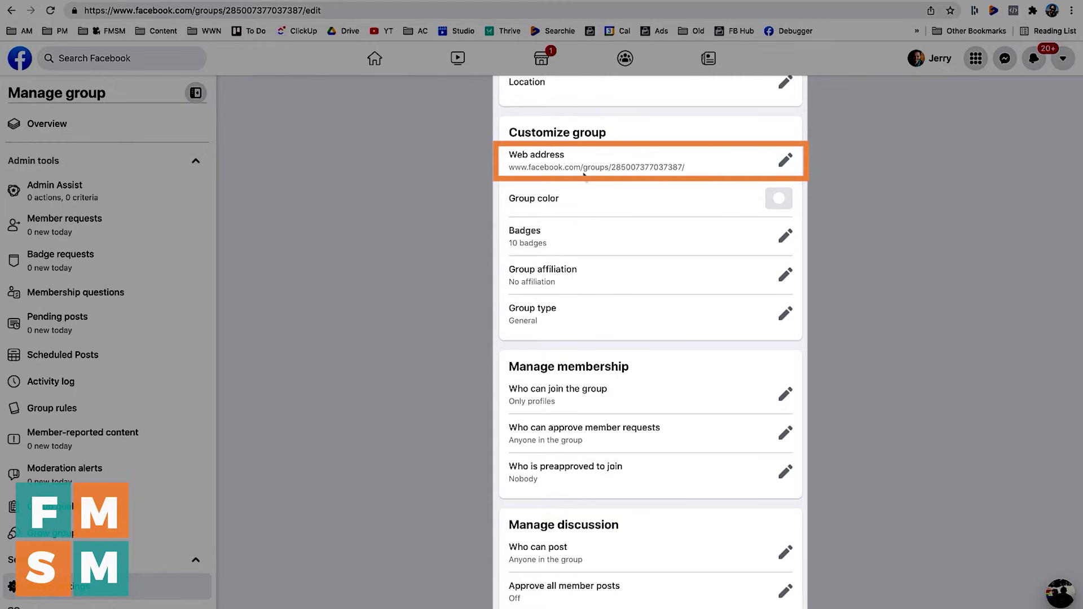
- Try "streamlinerspodcast" as the group's custom web address, then discard the edit
{"action": "double_click", "coordinate": [651, 169]}
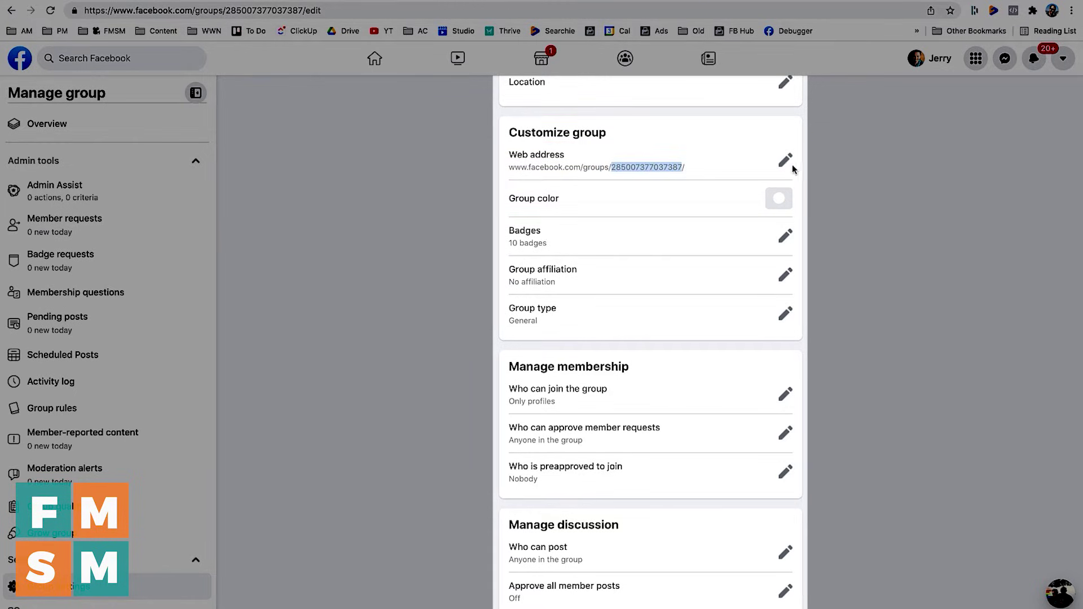
{"action": "left_click", "coordinate": [787, 161]}
{"action": "left_click", "coordinate": [665, 195]}
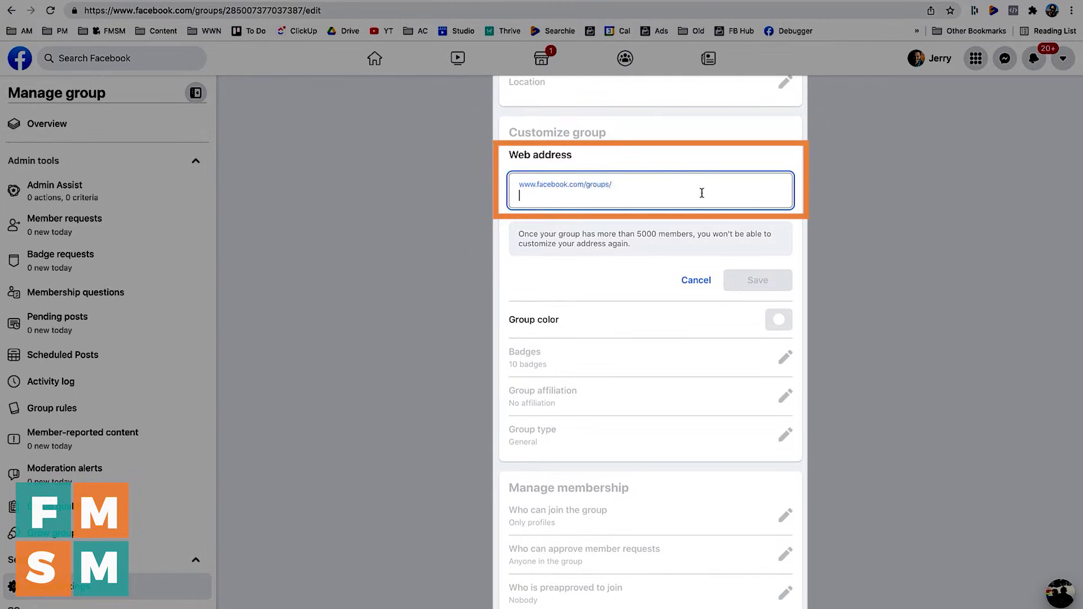
{"action": "type", "text": "strea"}
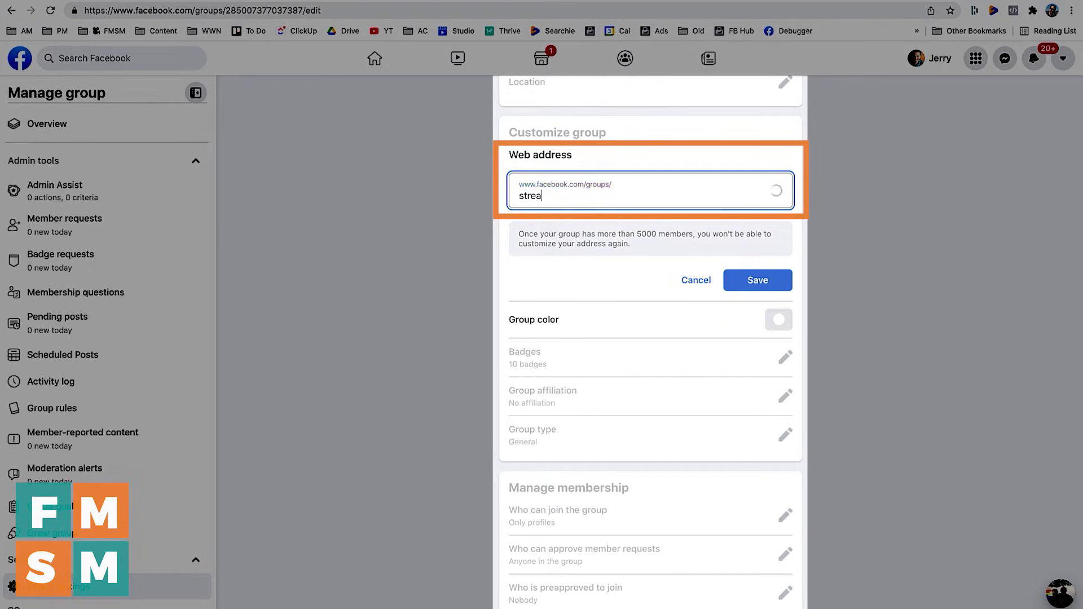
{"action": "type", "text": "mliner"}
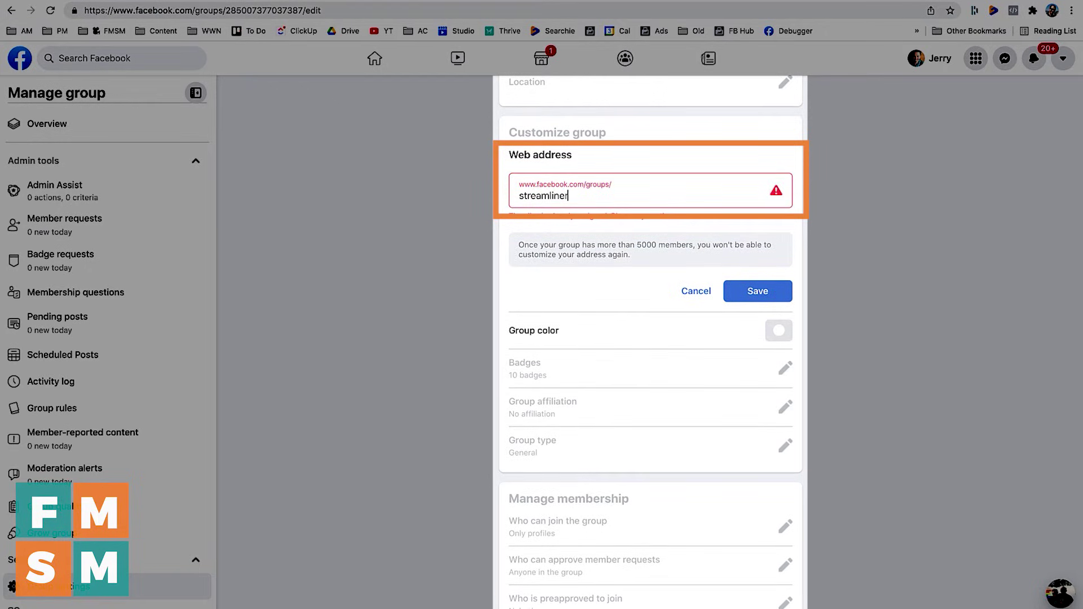
{"action": "type", "text": "spodcast"}
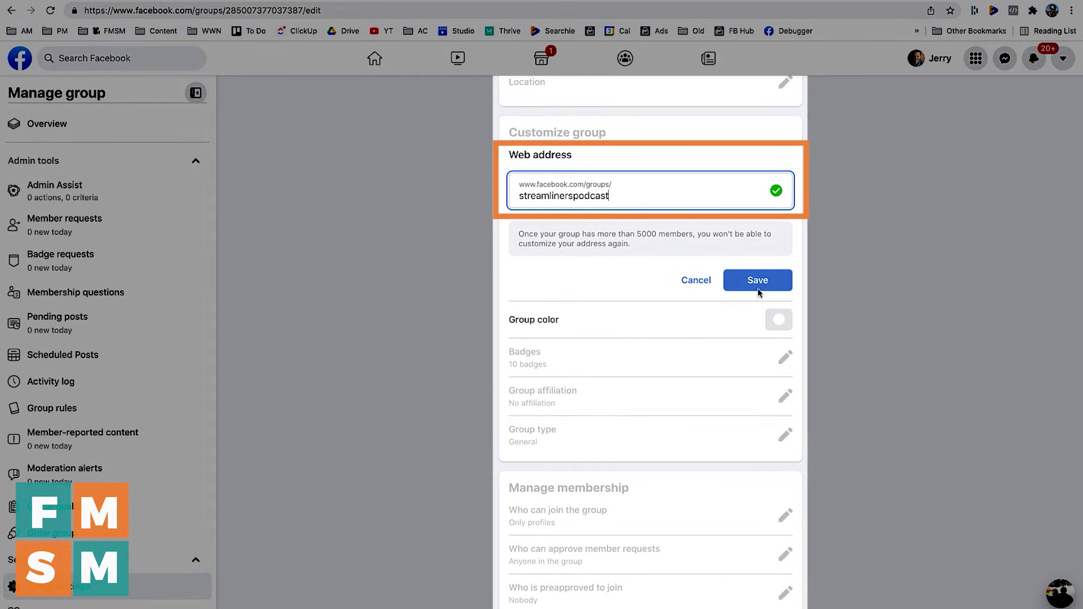
{"action": "left_click", "coordinate": [696, 280]}
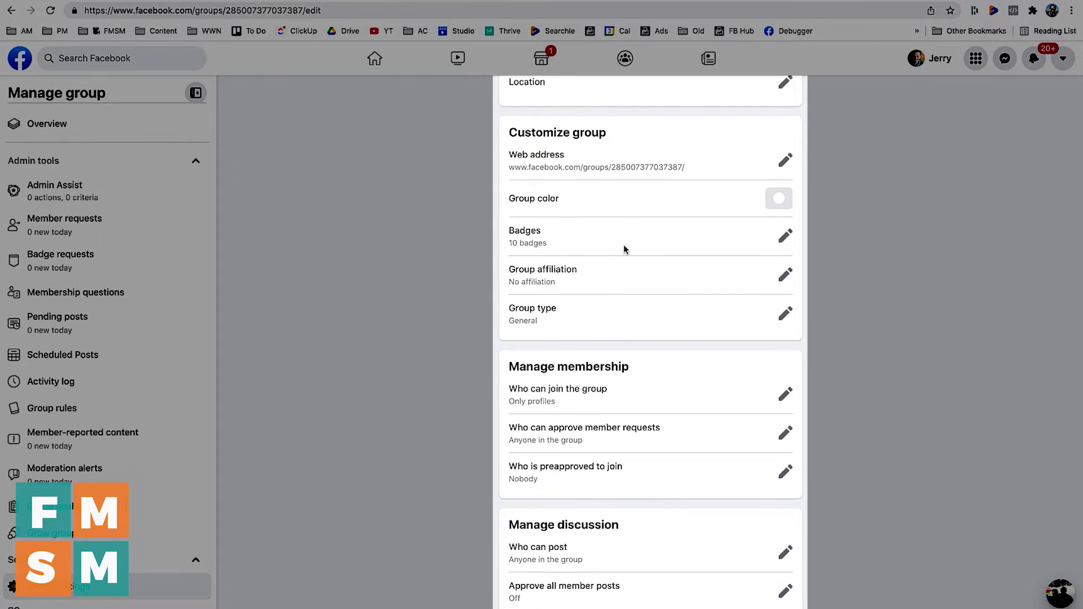
- Examine the options for who can join the group in the membership settings, without changing them
{"action": "scroll", "coordinate": [624, 246], "scroll_direction": "down", "scroll_amount": 1}
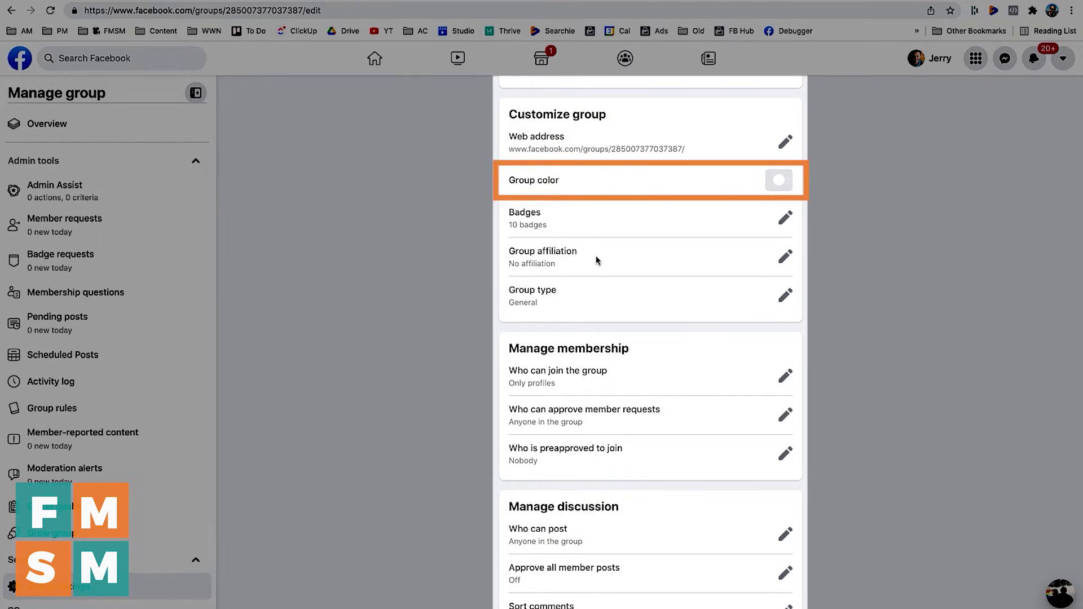
{"action": "scroll", "coordinate": [598, 261], "scroll_direction": "down", "scroll_amount": 4}
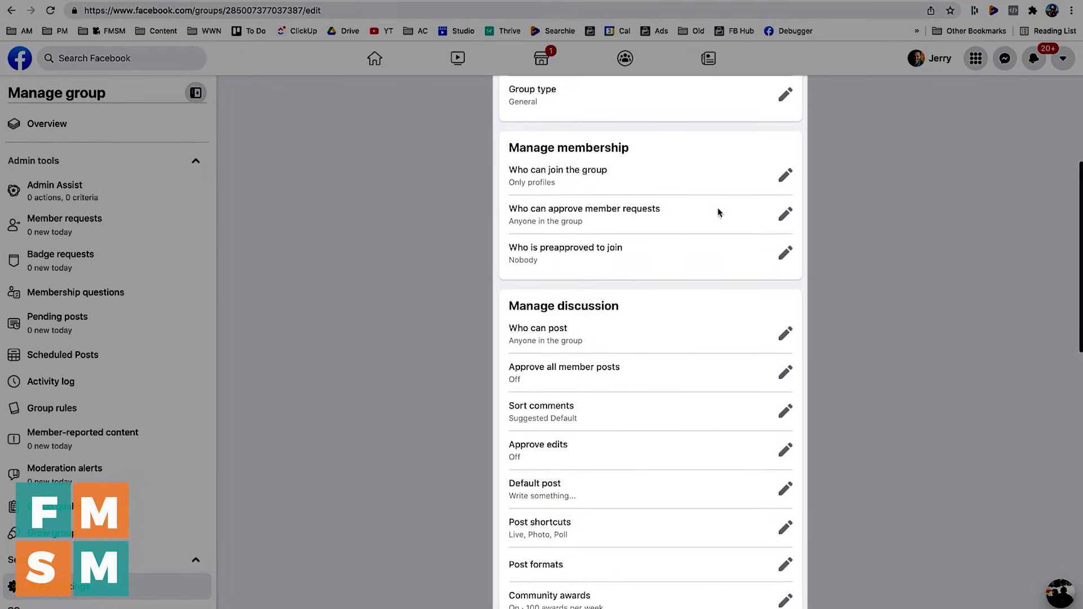
{"action": "left_click", "coordinate": [785, 175]}
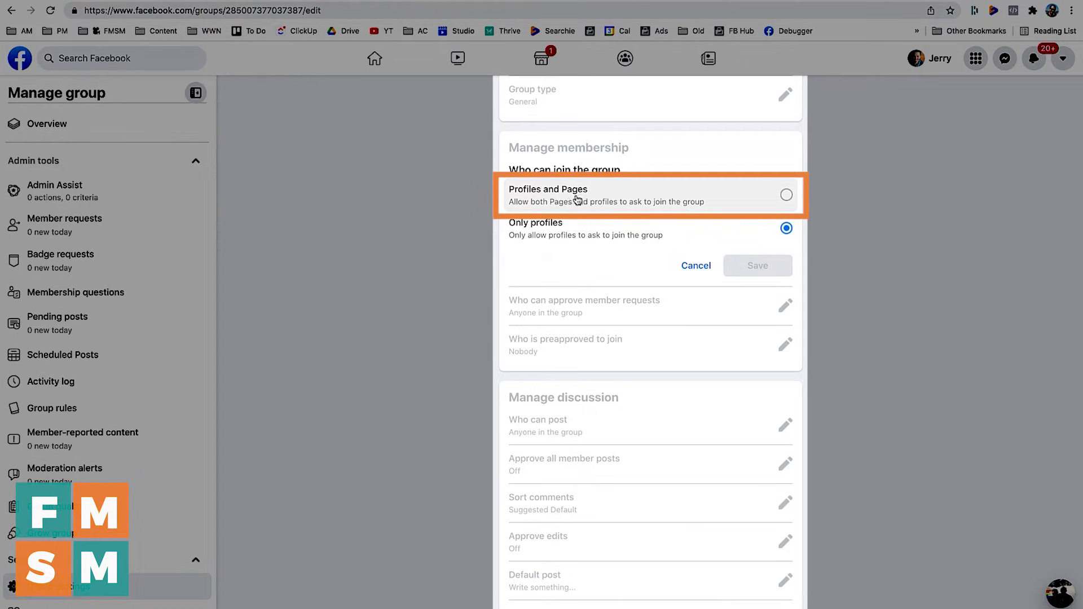
{"action": "left_click", "coordinate": [705, 265]}
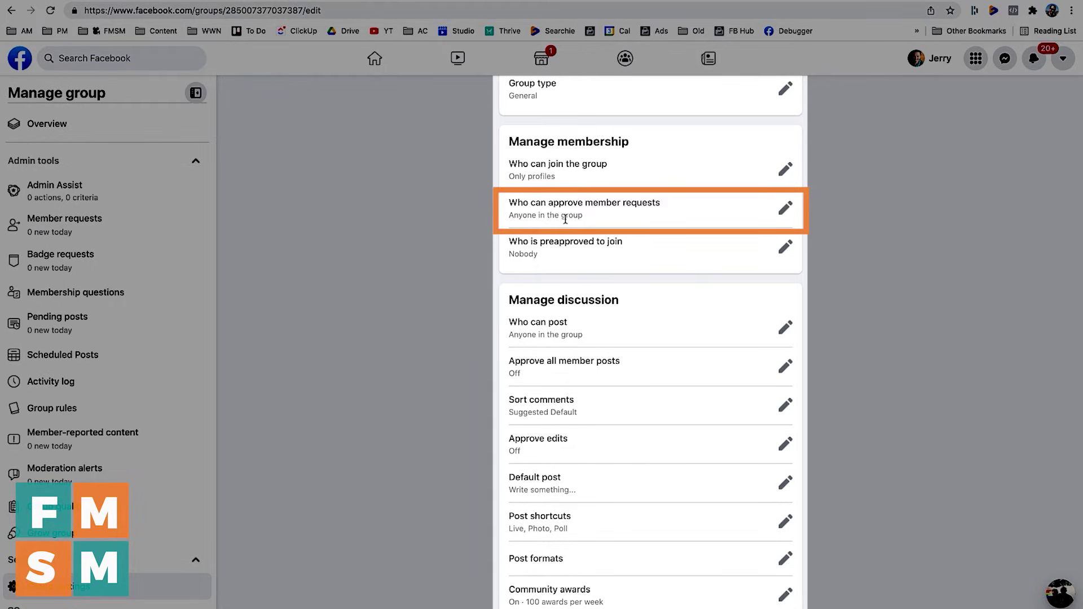
- Set who can approve member requests to "Only admins and moderators" and save the setting
{"action": "left_click", "coordinate": [783, 208]}
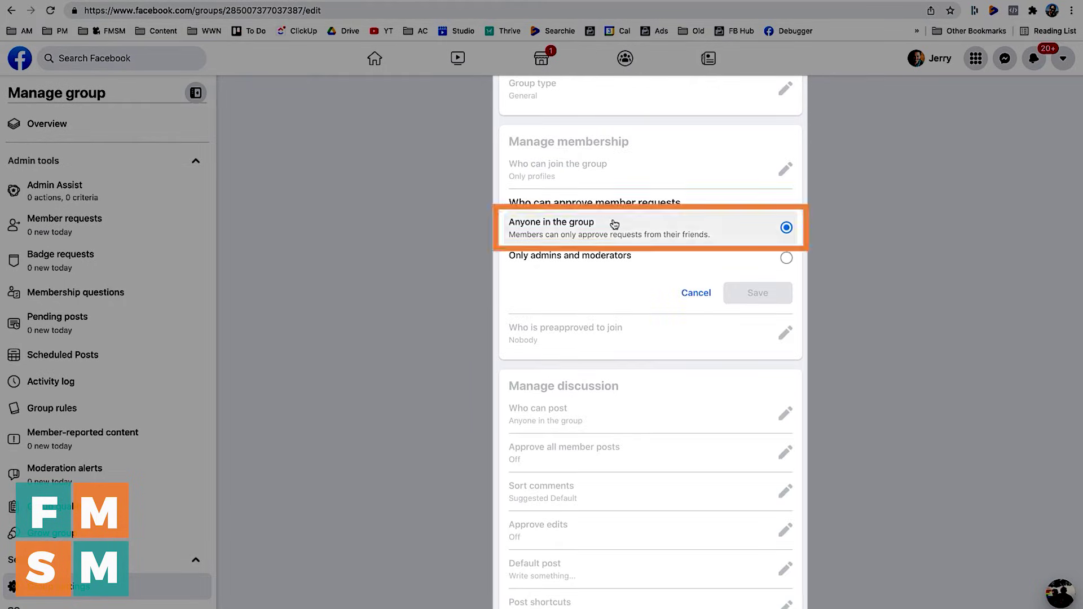
{"action": "left_click", "coordinate": [692, 257]}
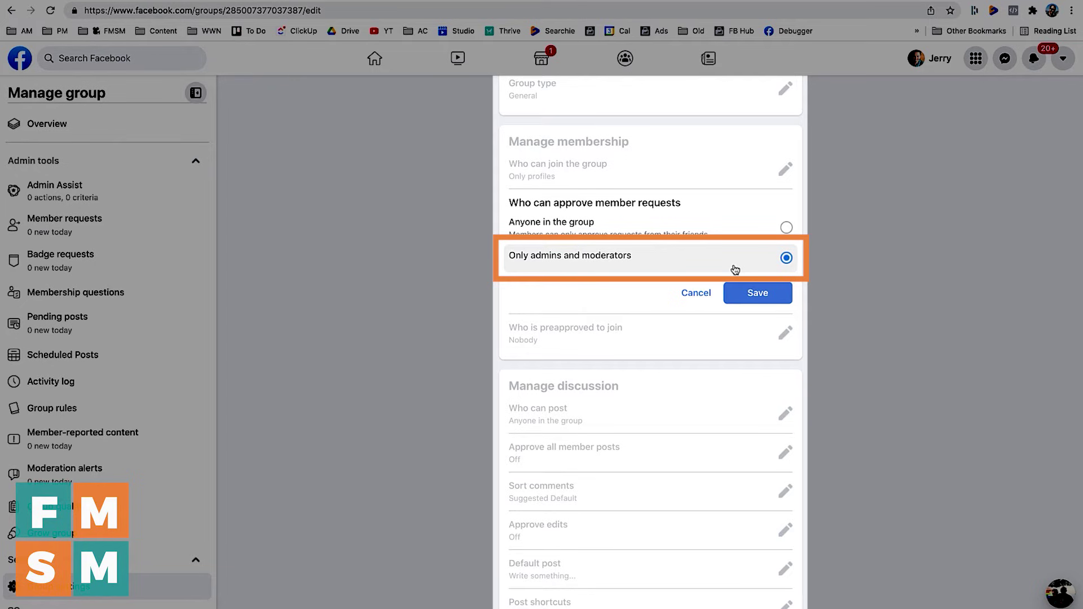
{"action": "left_click", "coordinate": [757, 292]}
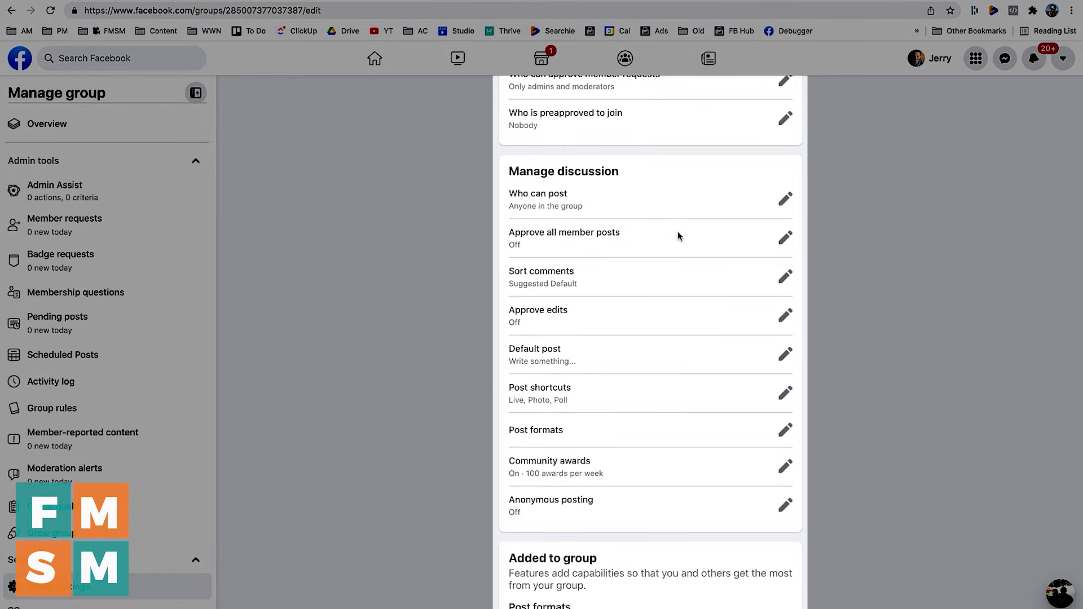
- Look through the discussion settings and the features added to the group
{"action": "scroll", "coordinate": [678, 235], "scroll_direction": "down", "scroll_amount": 3}
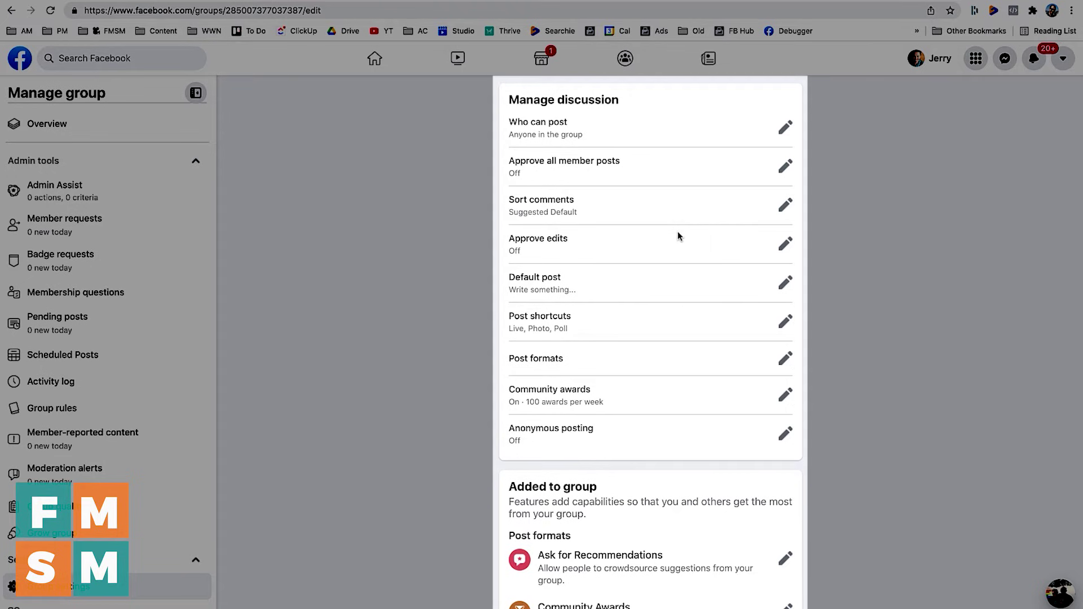
{"action": "scroll", "coordinate": [678, 236], "scroll_direction": "down", "scroll_amount": 15}
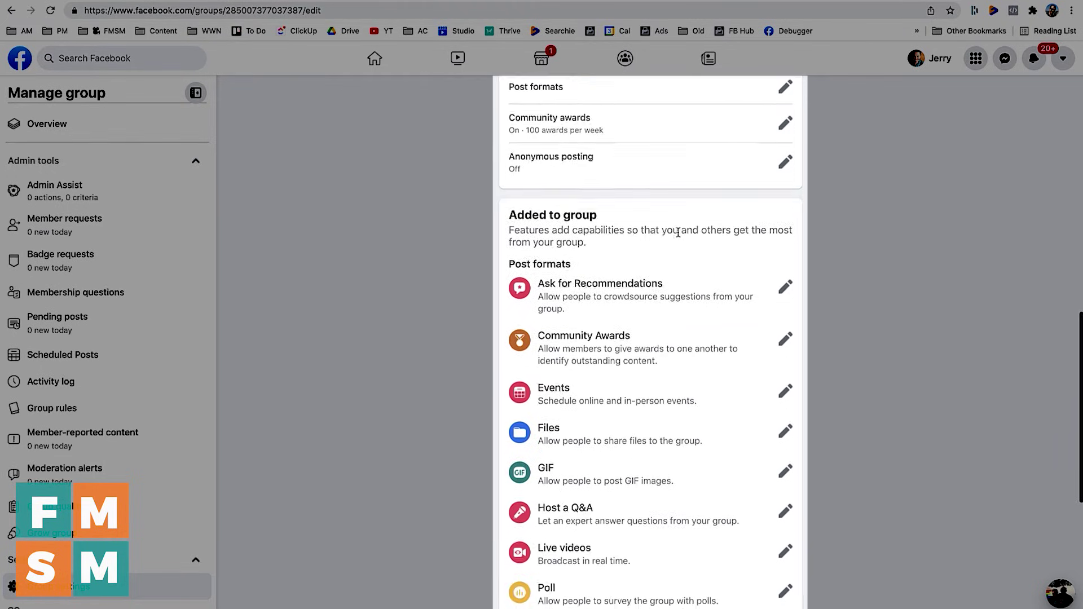
{"action": "scroll", "coordinate": [678, 232], "scroll_direction": "down", "scroll_amount": 8}
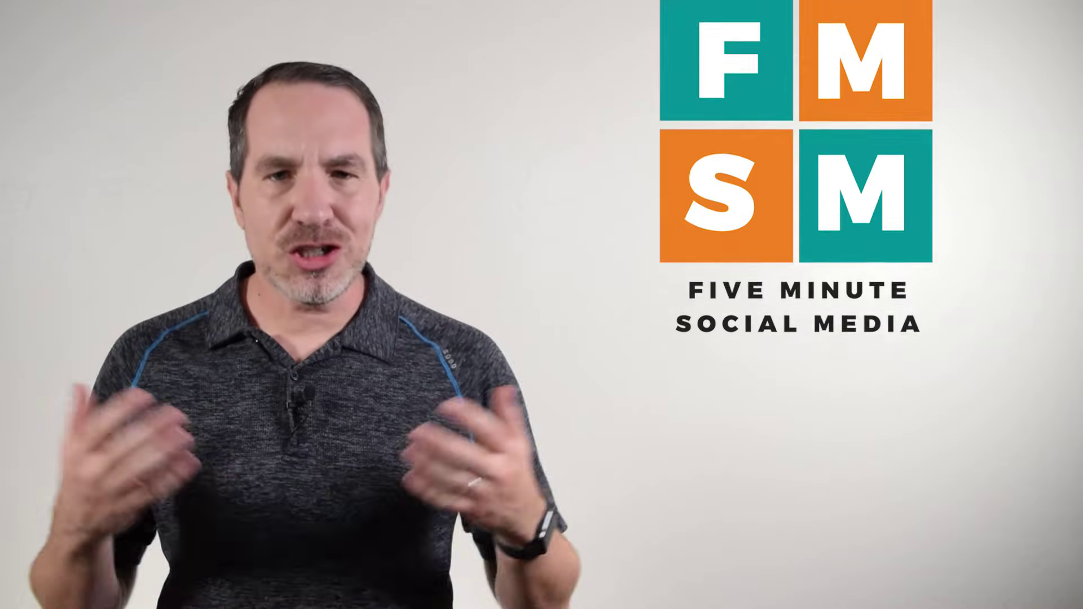